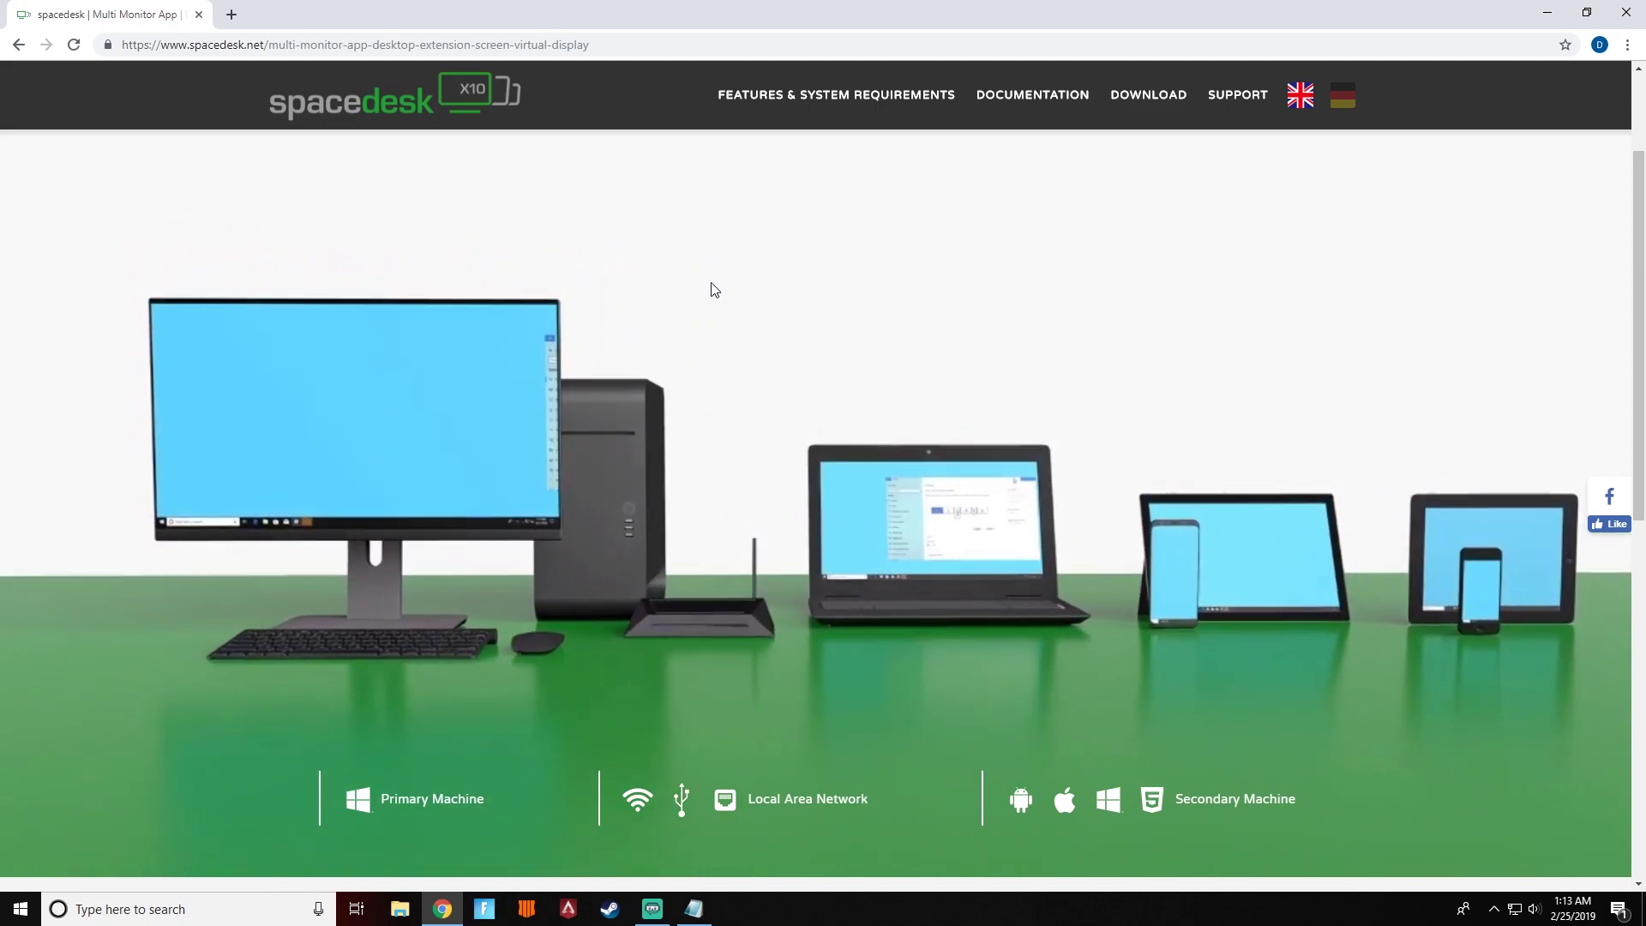
scroll(716, 293, "down", 1)
scroll(725, 300, "down", 1)
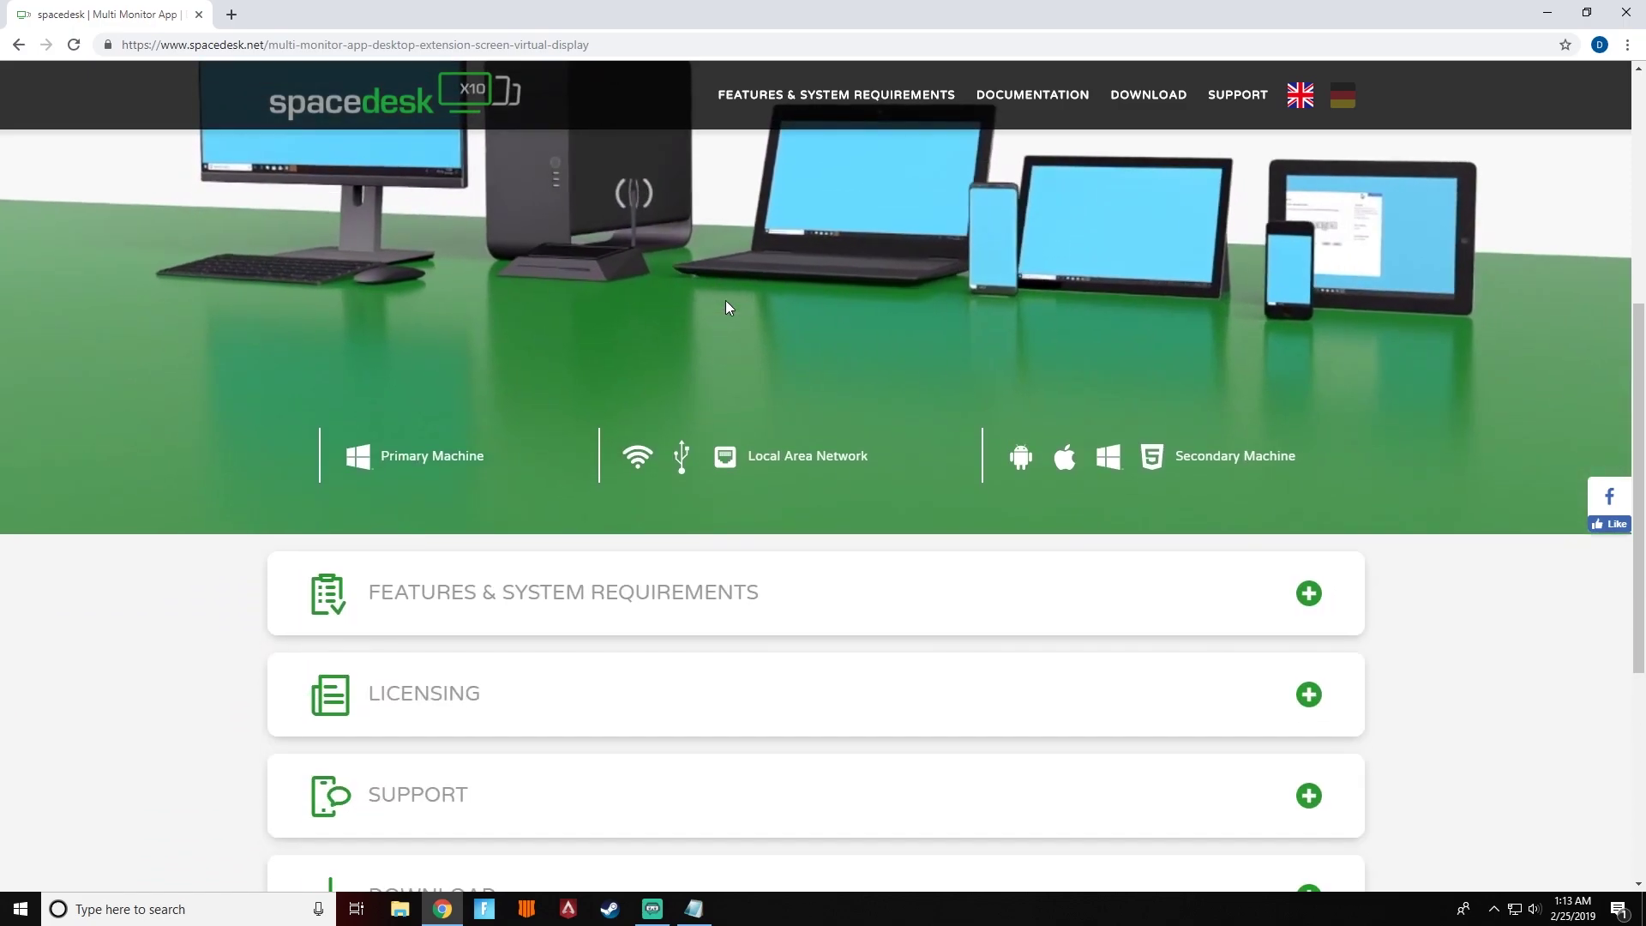
scroll(725, 303, "up", 1)
scroll(726, 308, "down", 2)
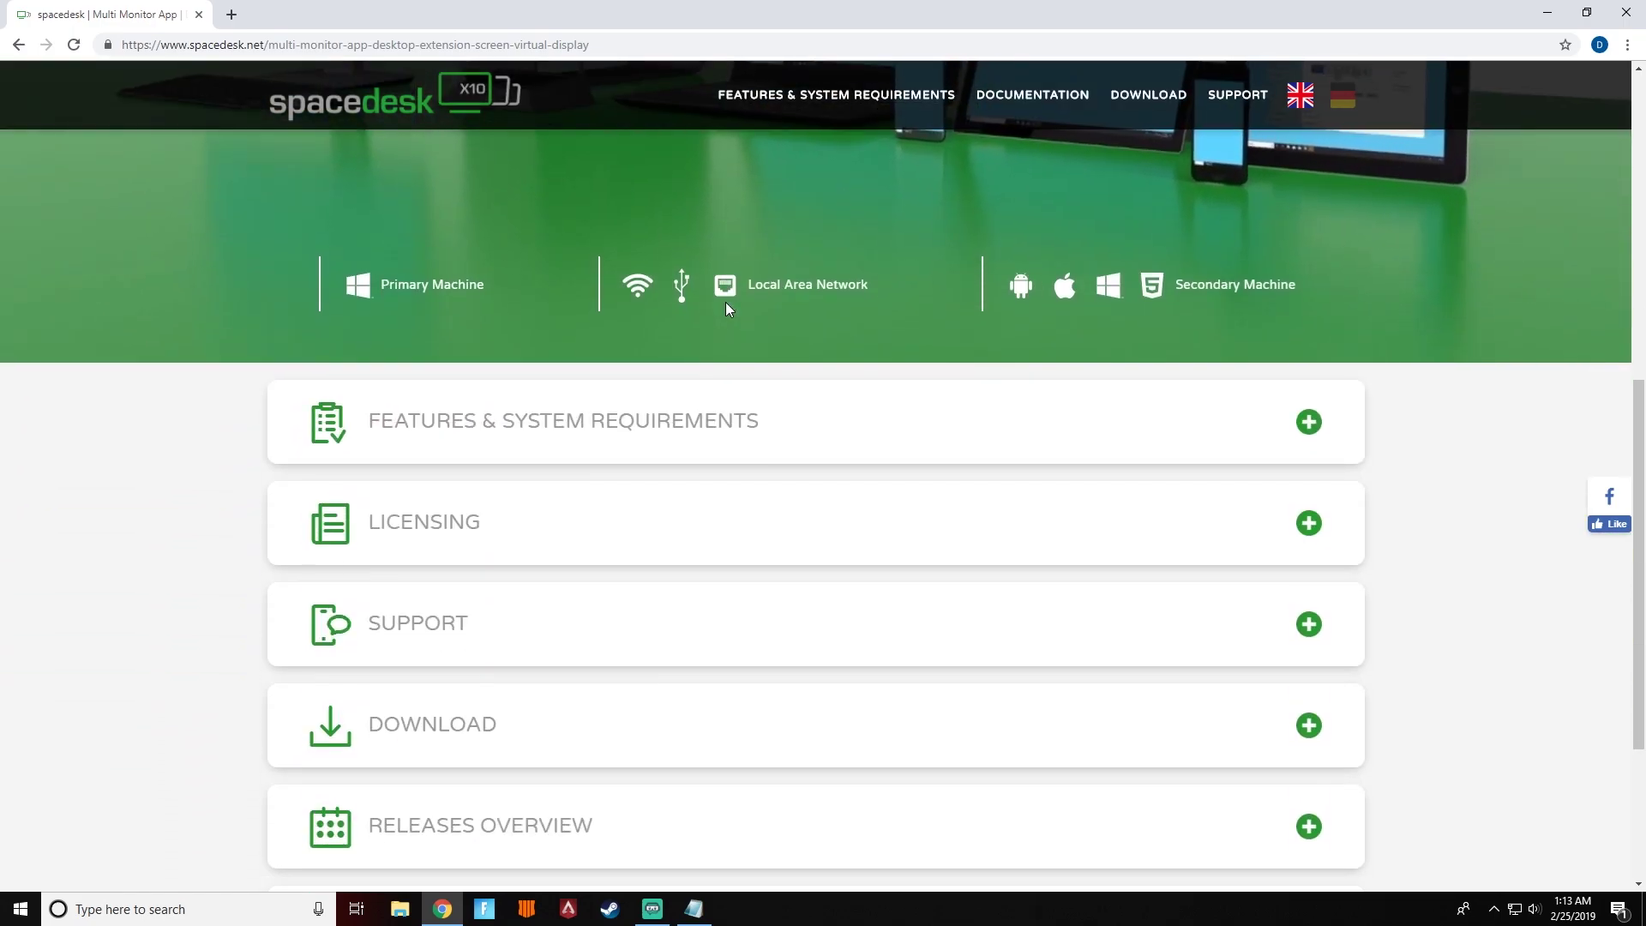
scroll(567, 296, "down", 2)
scroll(592, 319, "up", 3)
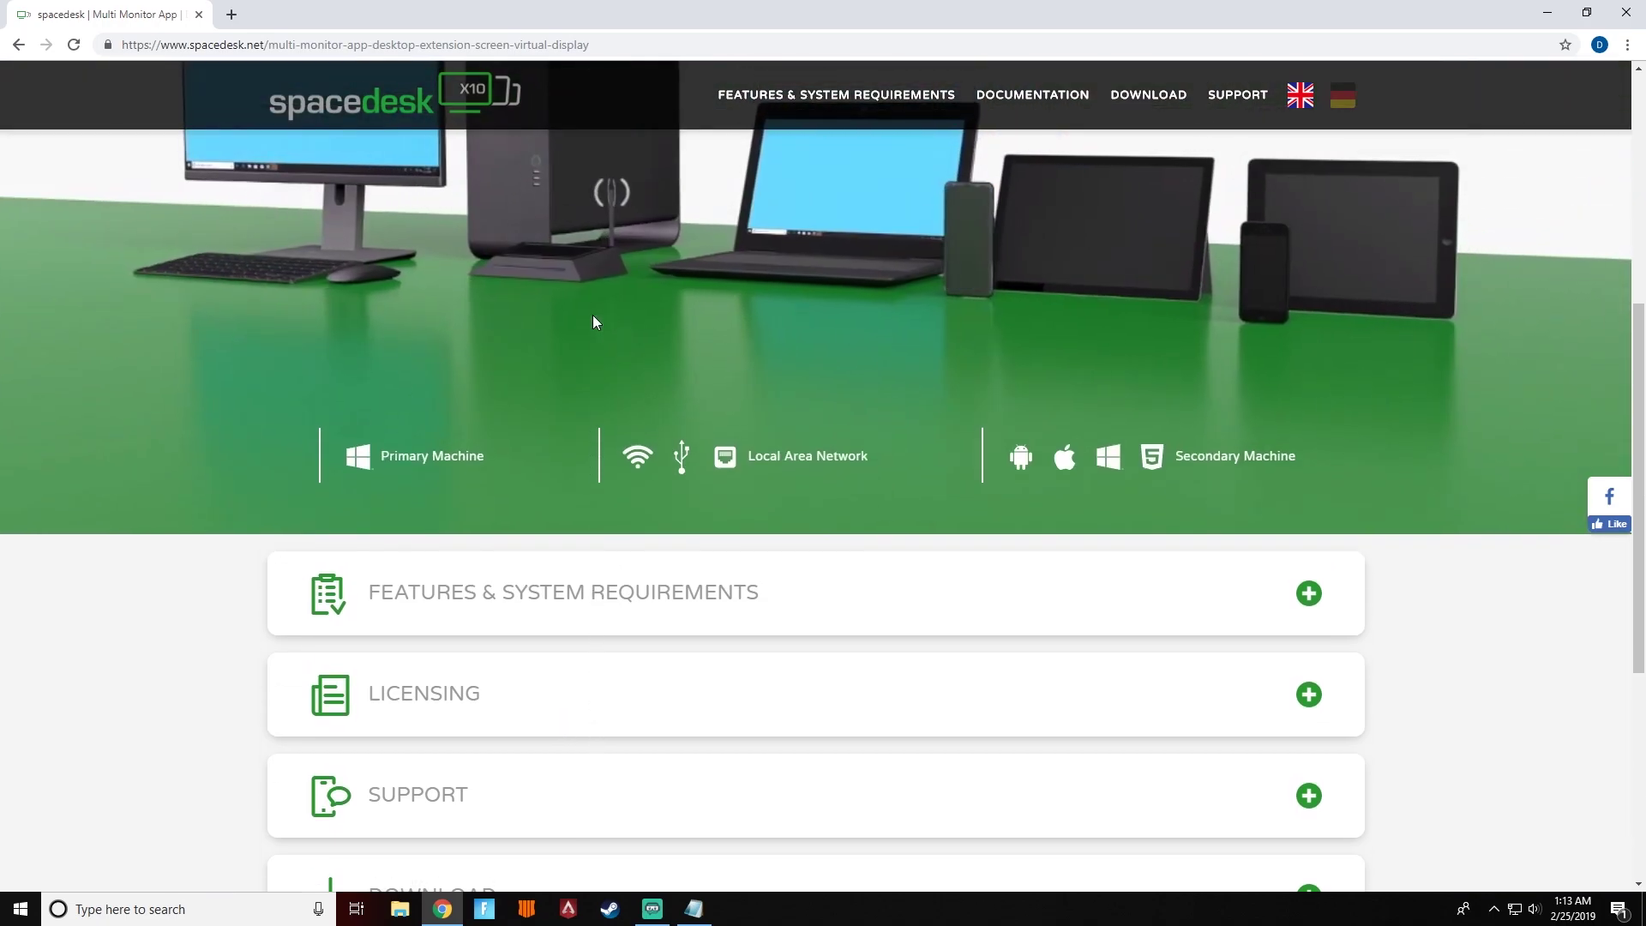
scroll(594, 322, "up", 3)
scroll(594, 323, "up", 1)
scroll(593, 315, "down", 3)
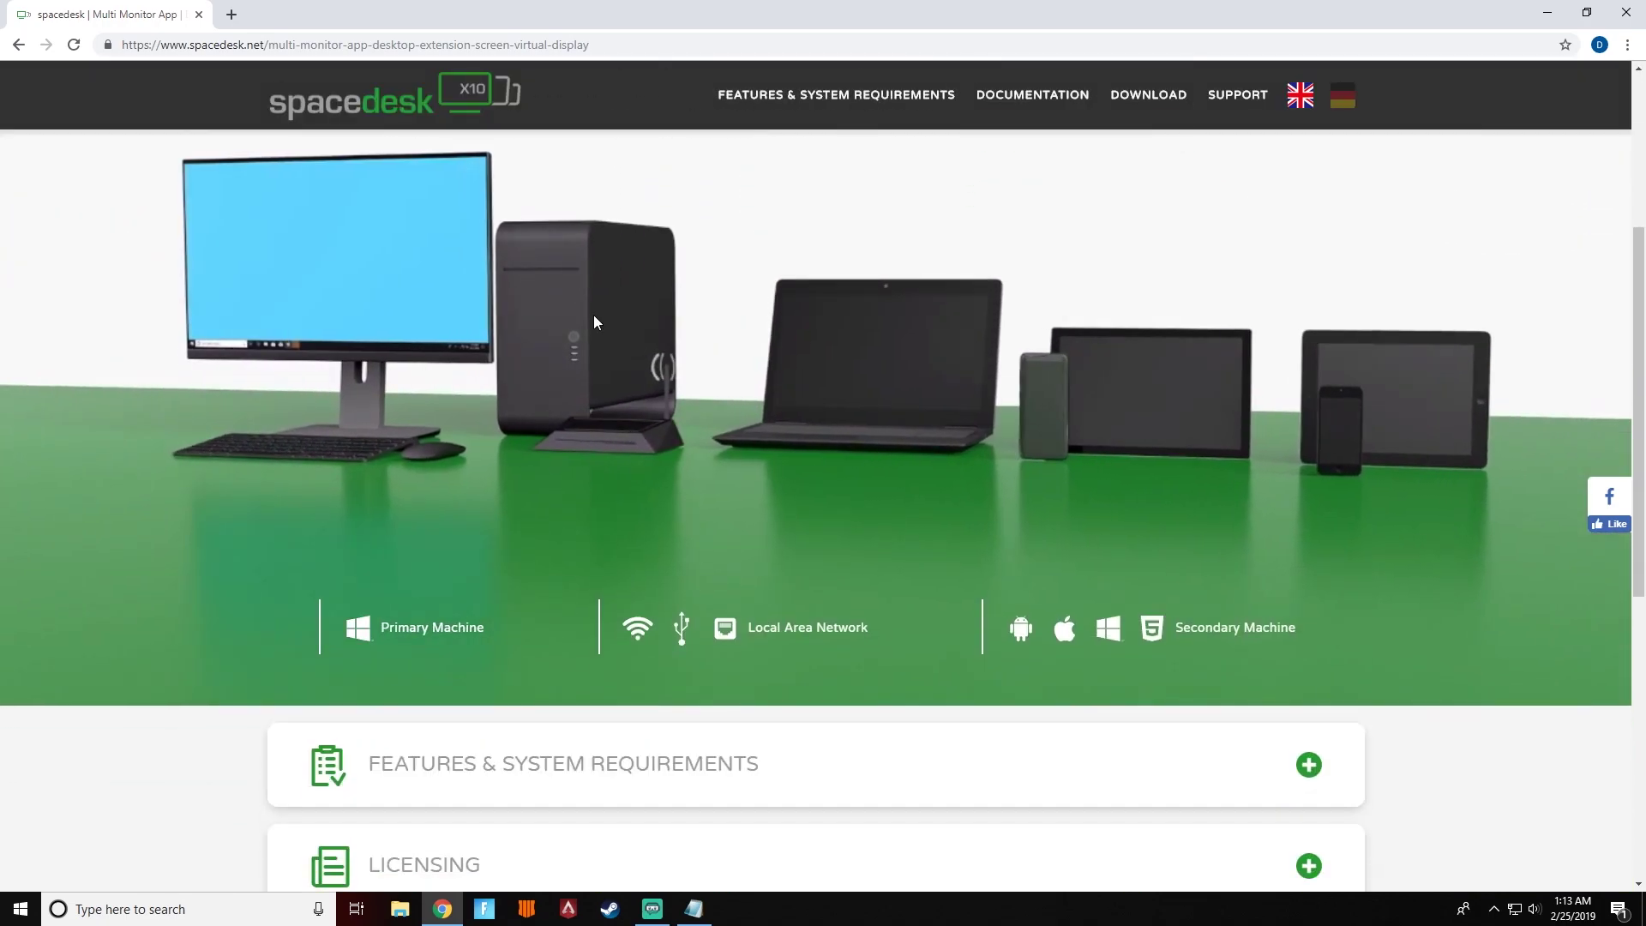
scroll(590, 327, "down", 2)
scroll(592, 617, "down", 1)
Expand the spacedesk DOWNLOAD section to reveal the Windows 10 v0.9.14 driver and viewer downloads.
left_click(424, 566)
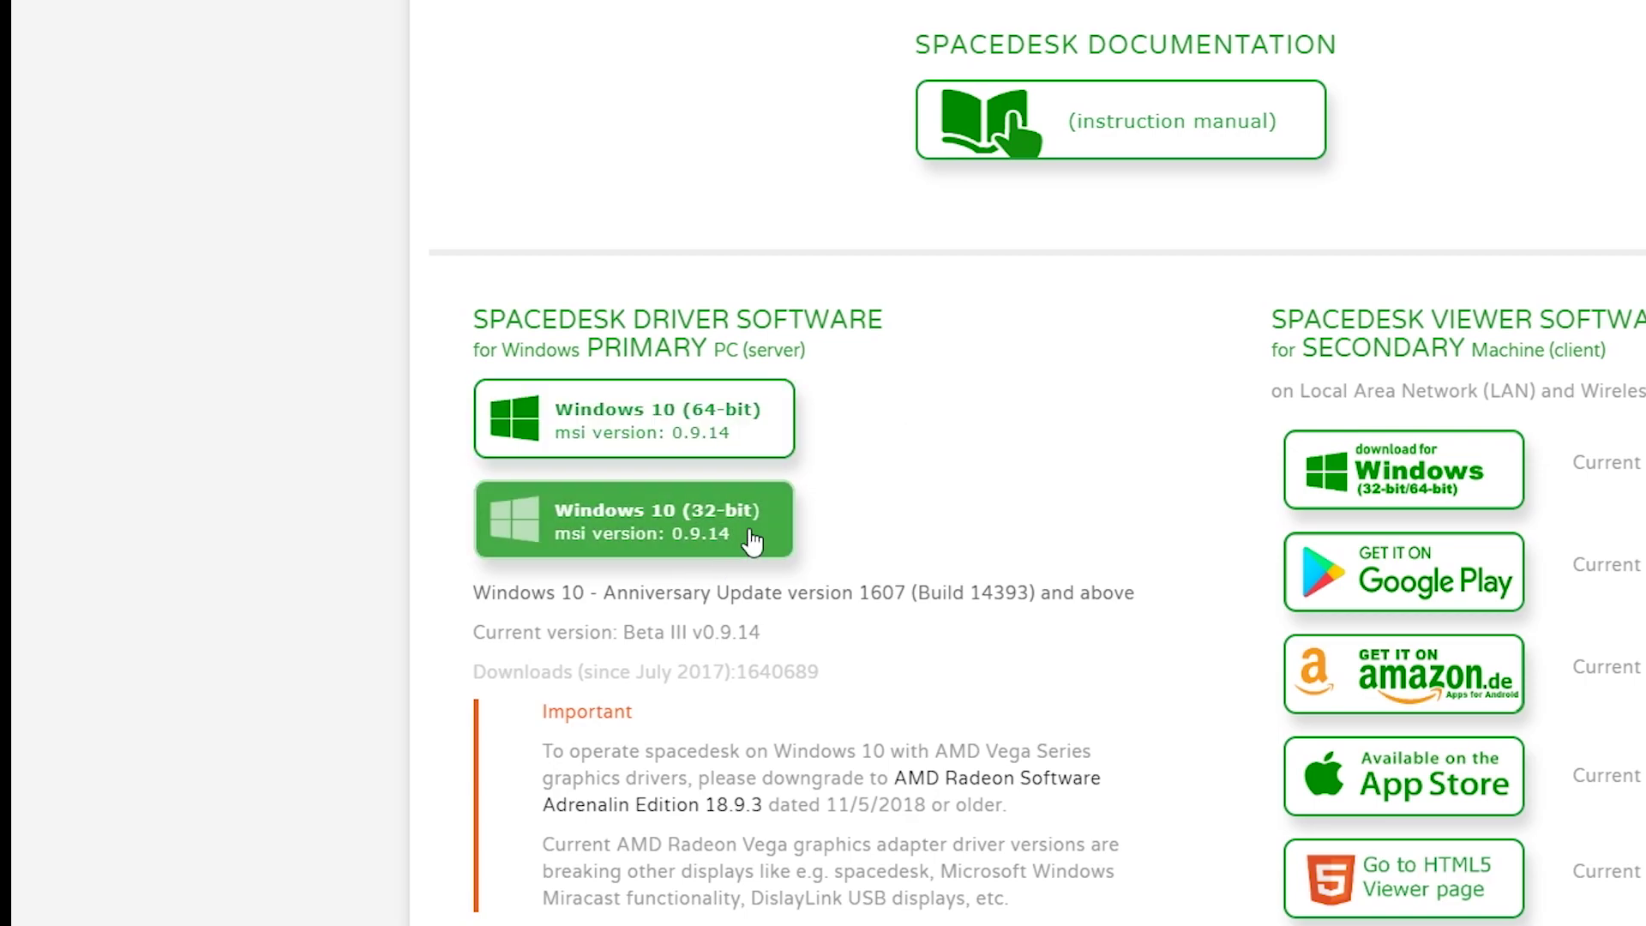
Download the spacedesk Windows 10 driver .msi and run it from Chrome's download bar.
left_click(680, 408)
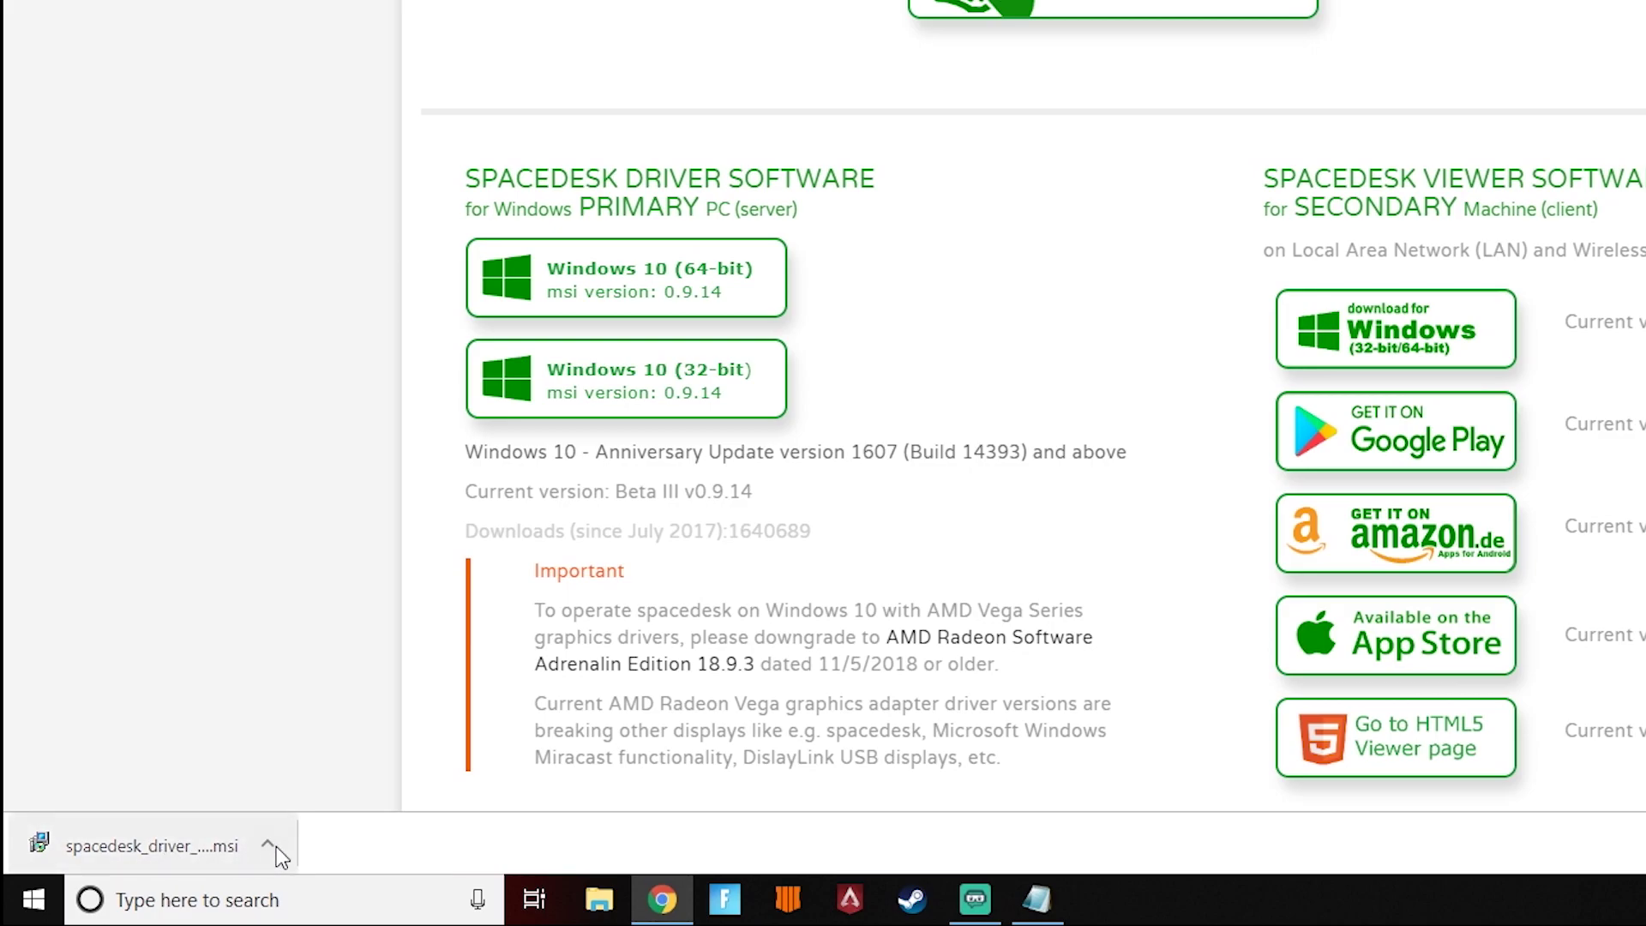
left_click(279, 846)
left_click(312, 709)
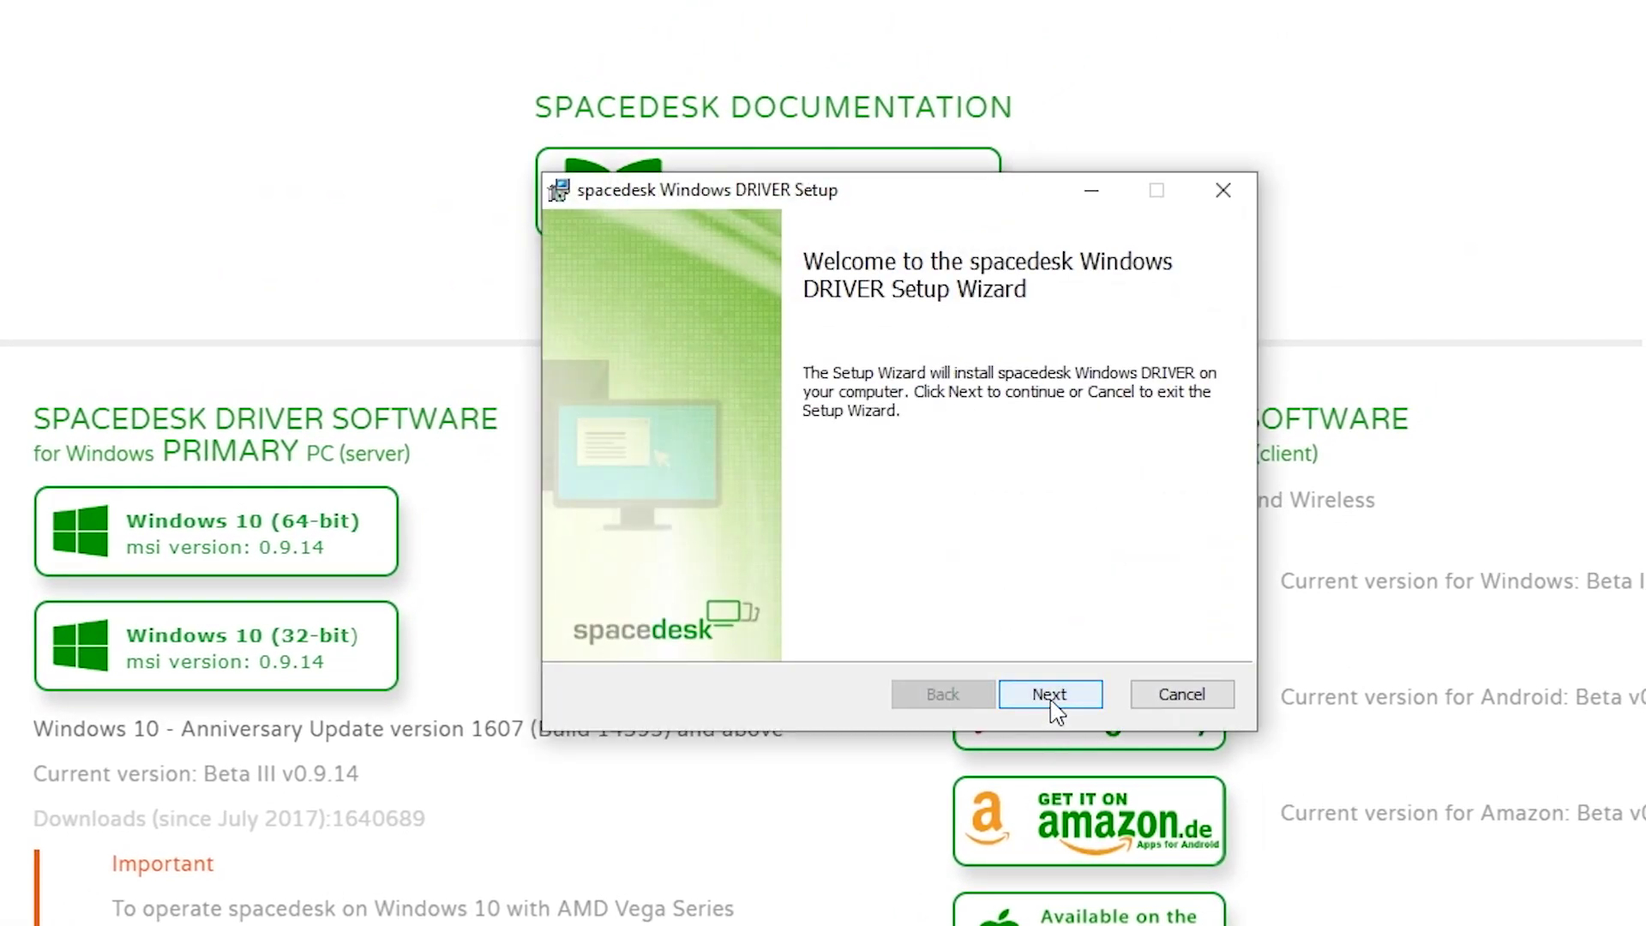
Go through the driver setup, accepting the license and keeping the spacedesk firewall exception.
left_click(1053, 706)
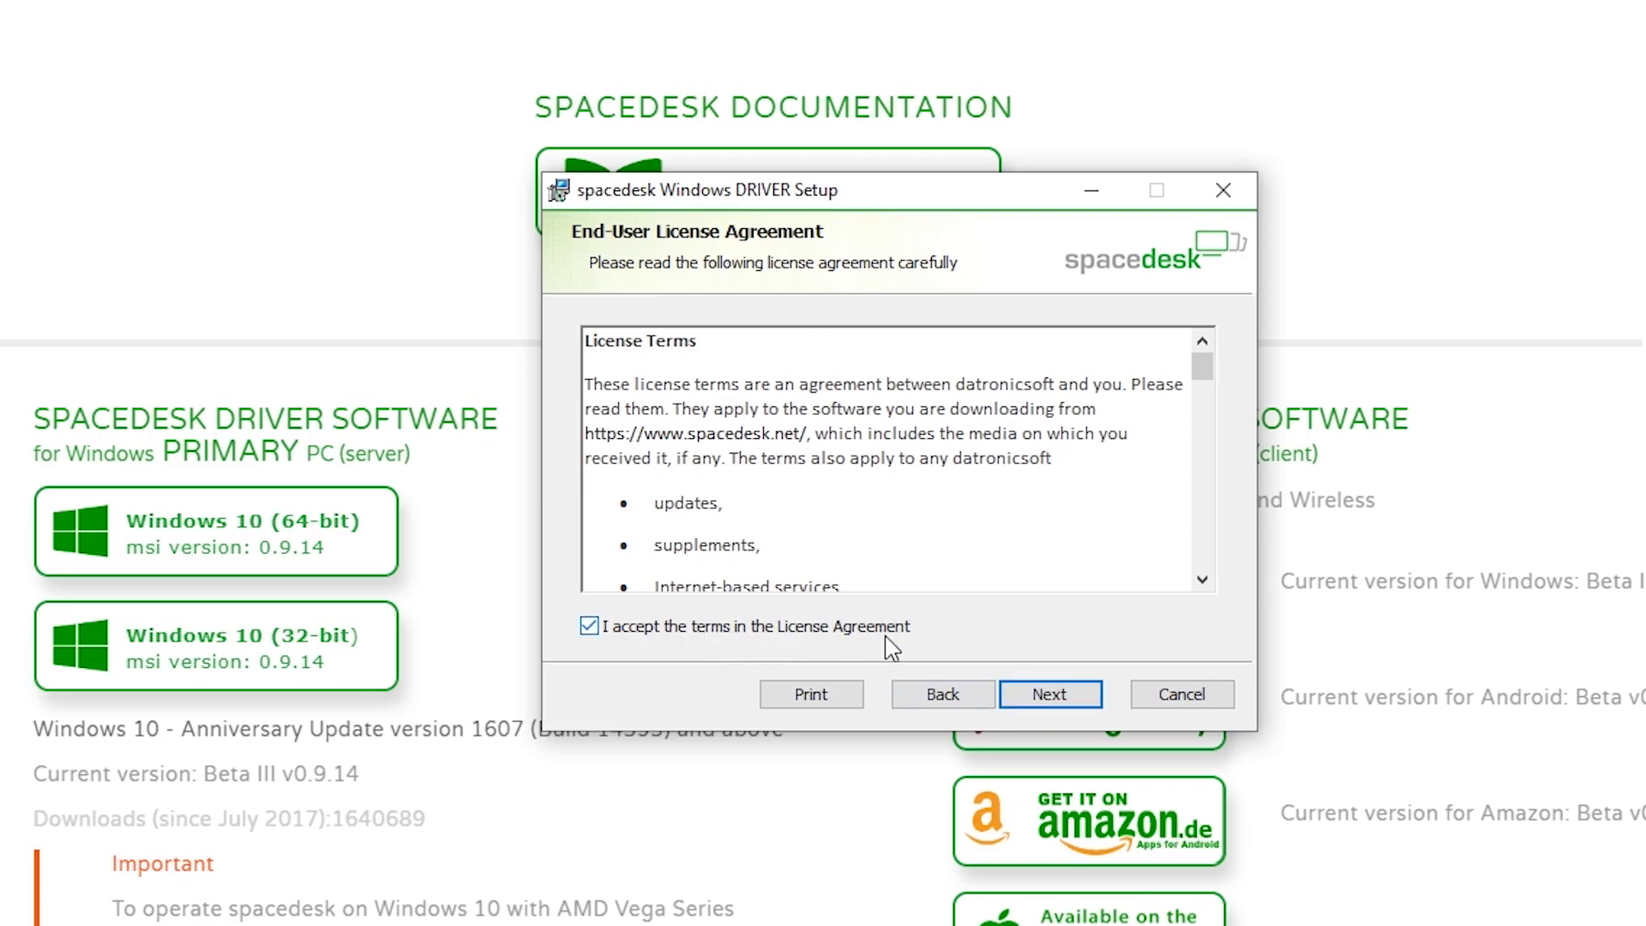
left_click(1078, 704)
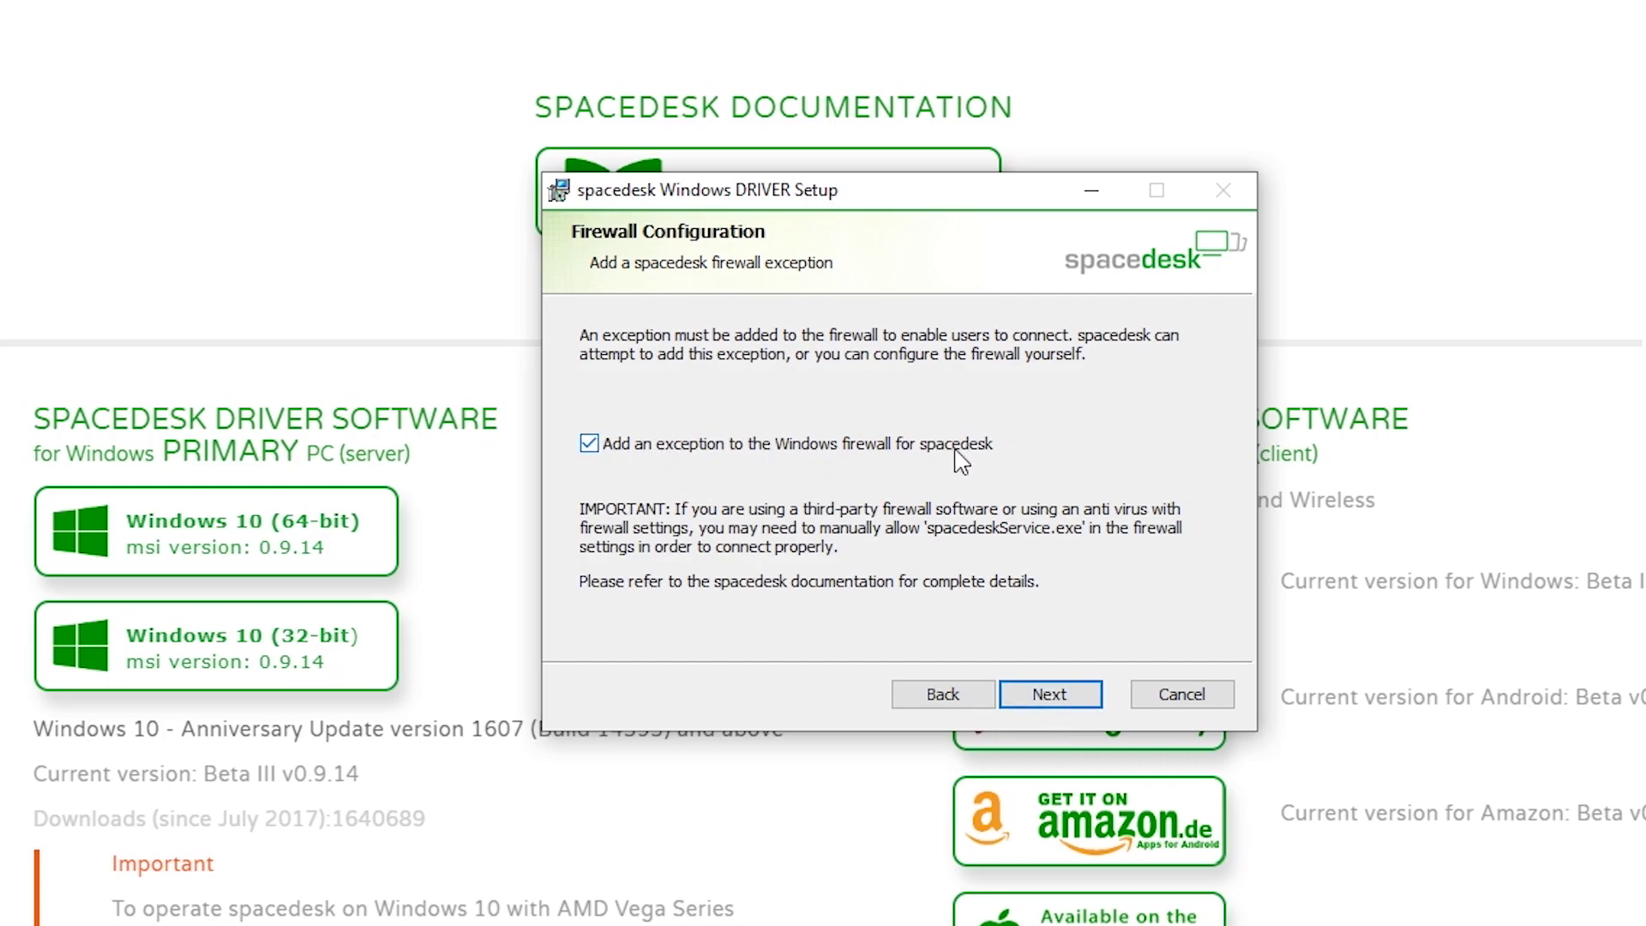
left_click(1039, 696)
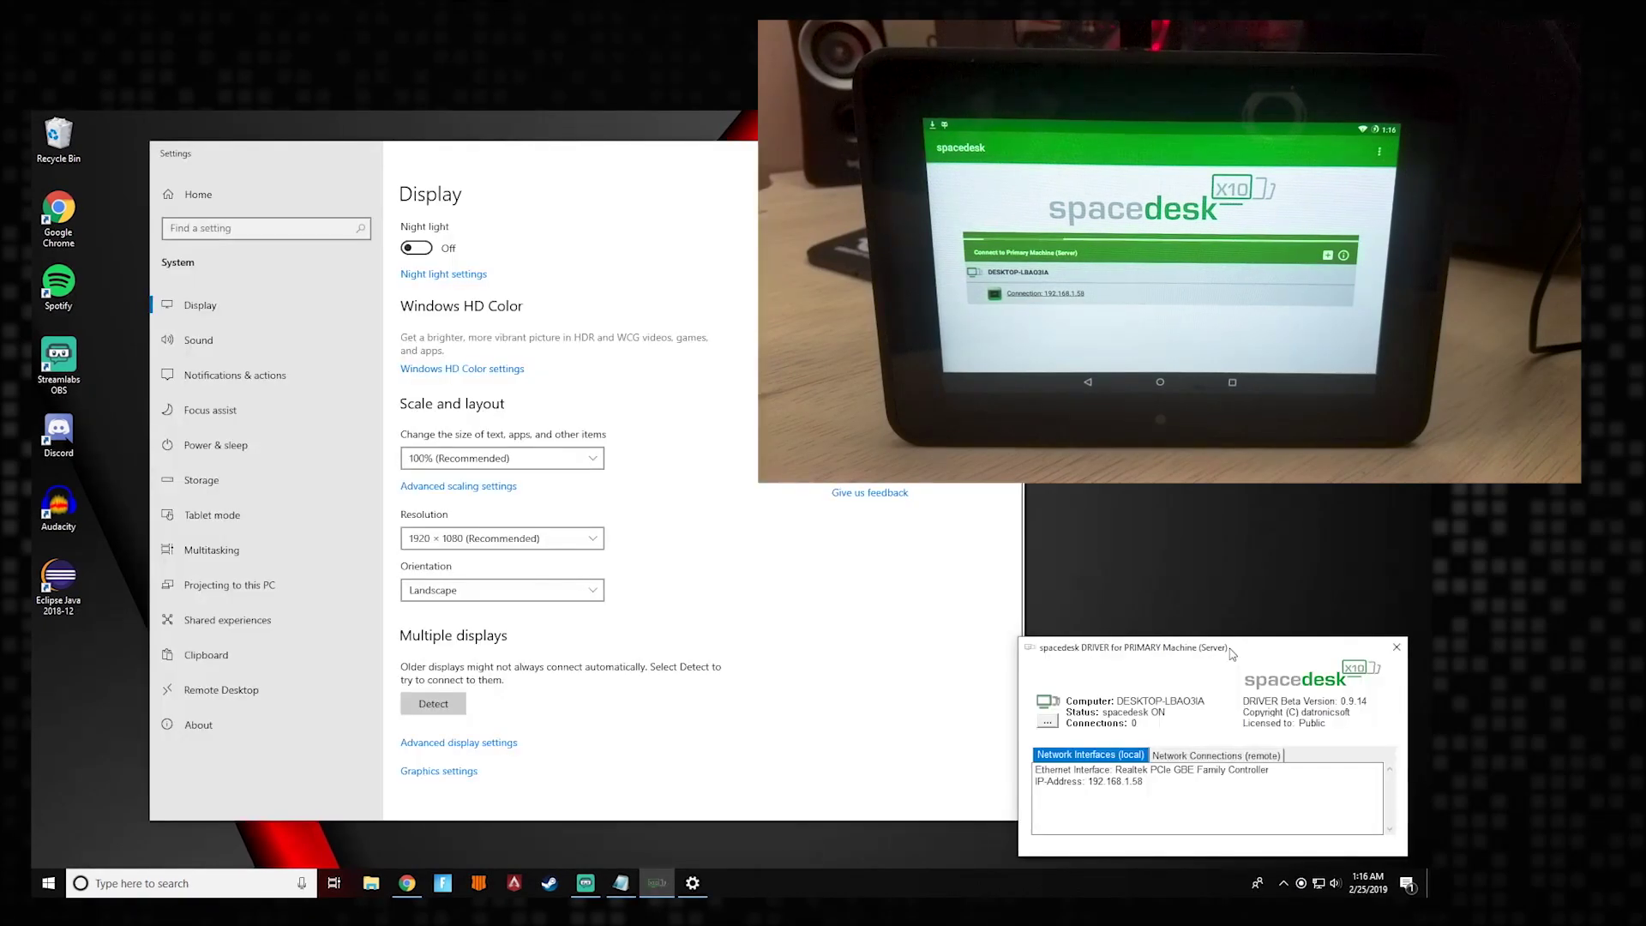
Reopen the spacedesk driver status window from the hidden system tray icons.
left_click(1281, 884)
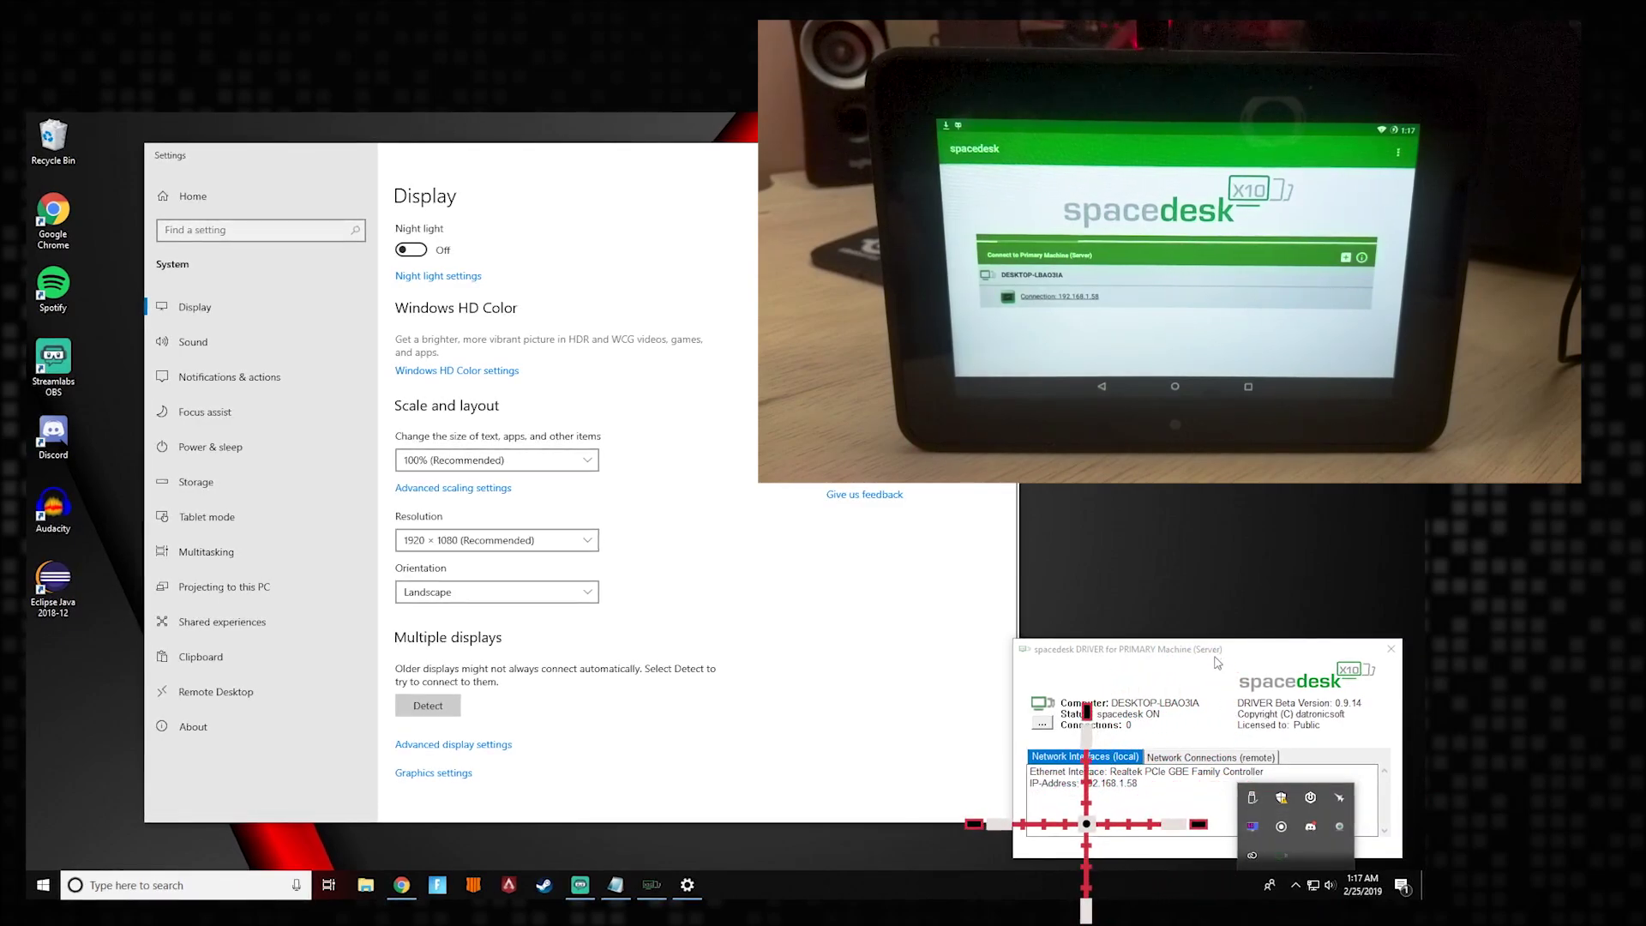
left_click(1283, 857)
left_click(1287, 860)
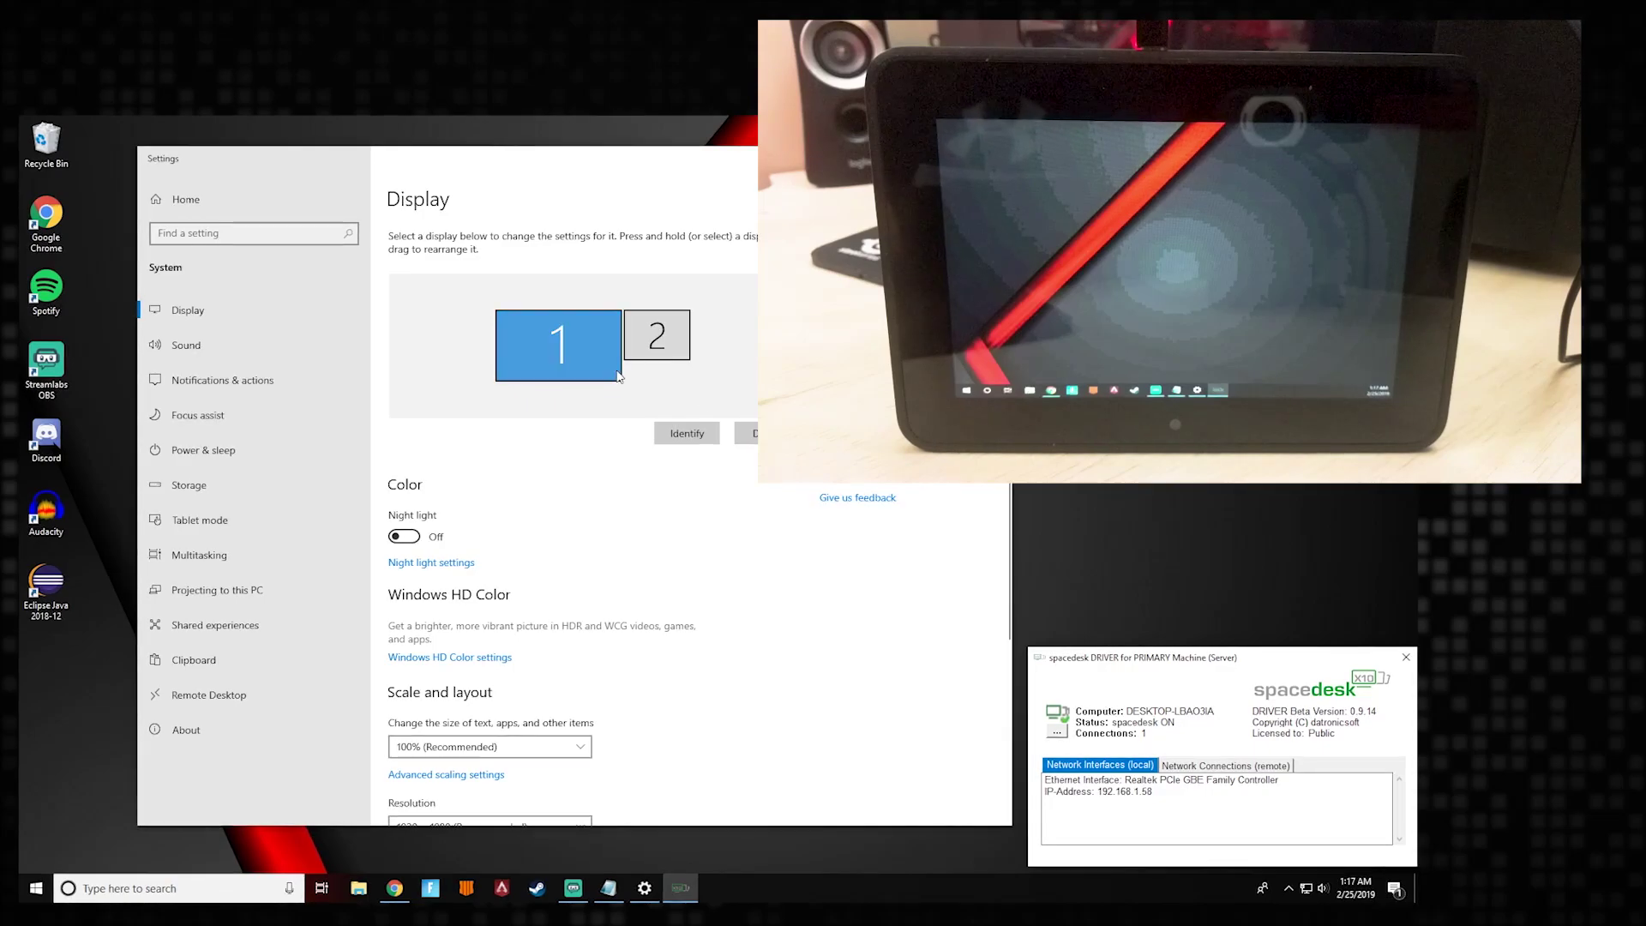
Move the Settings window, select display 2 (the tablet) and align it with display 1.
left_click_drag(748, 171, 803, 178)
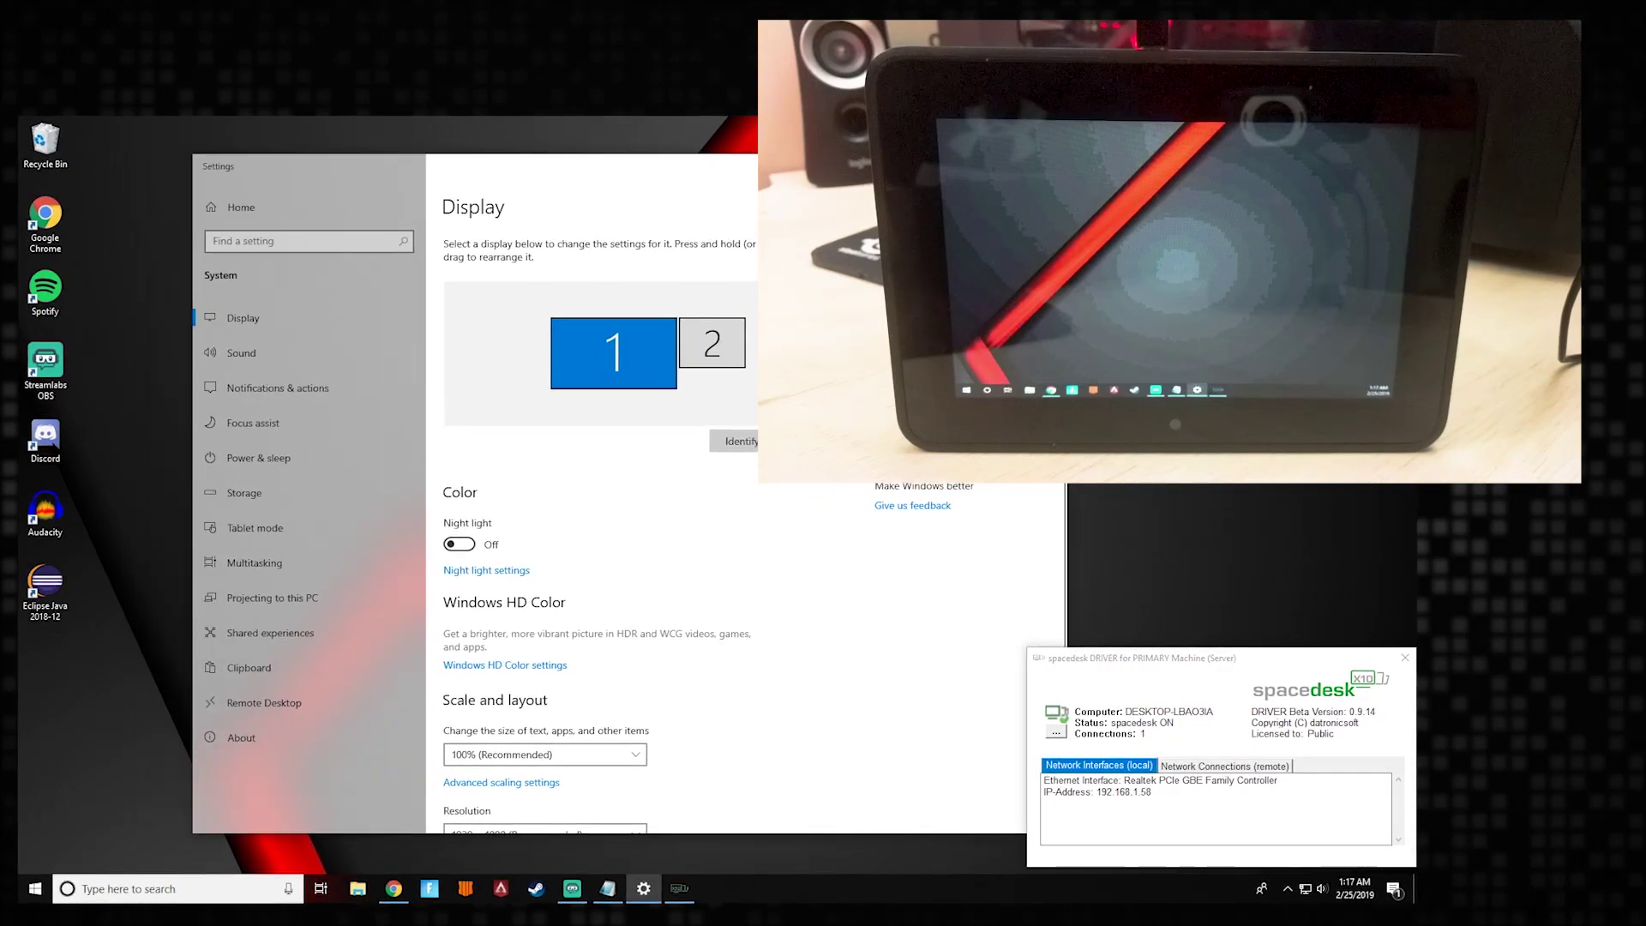
left_click(718, 364)
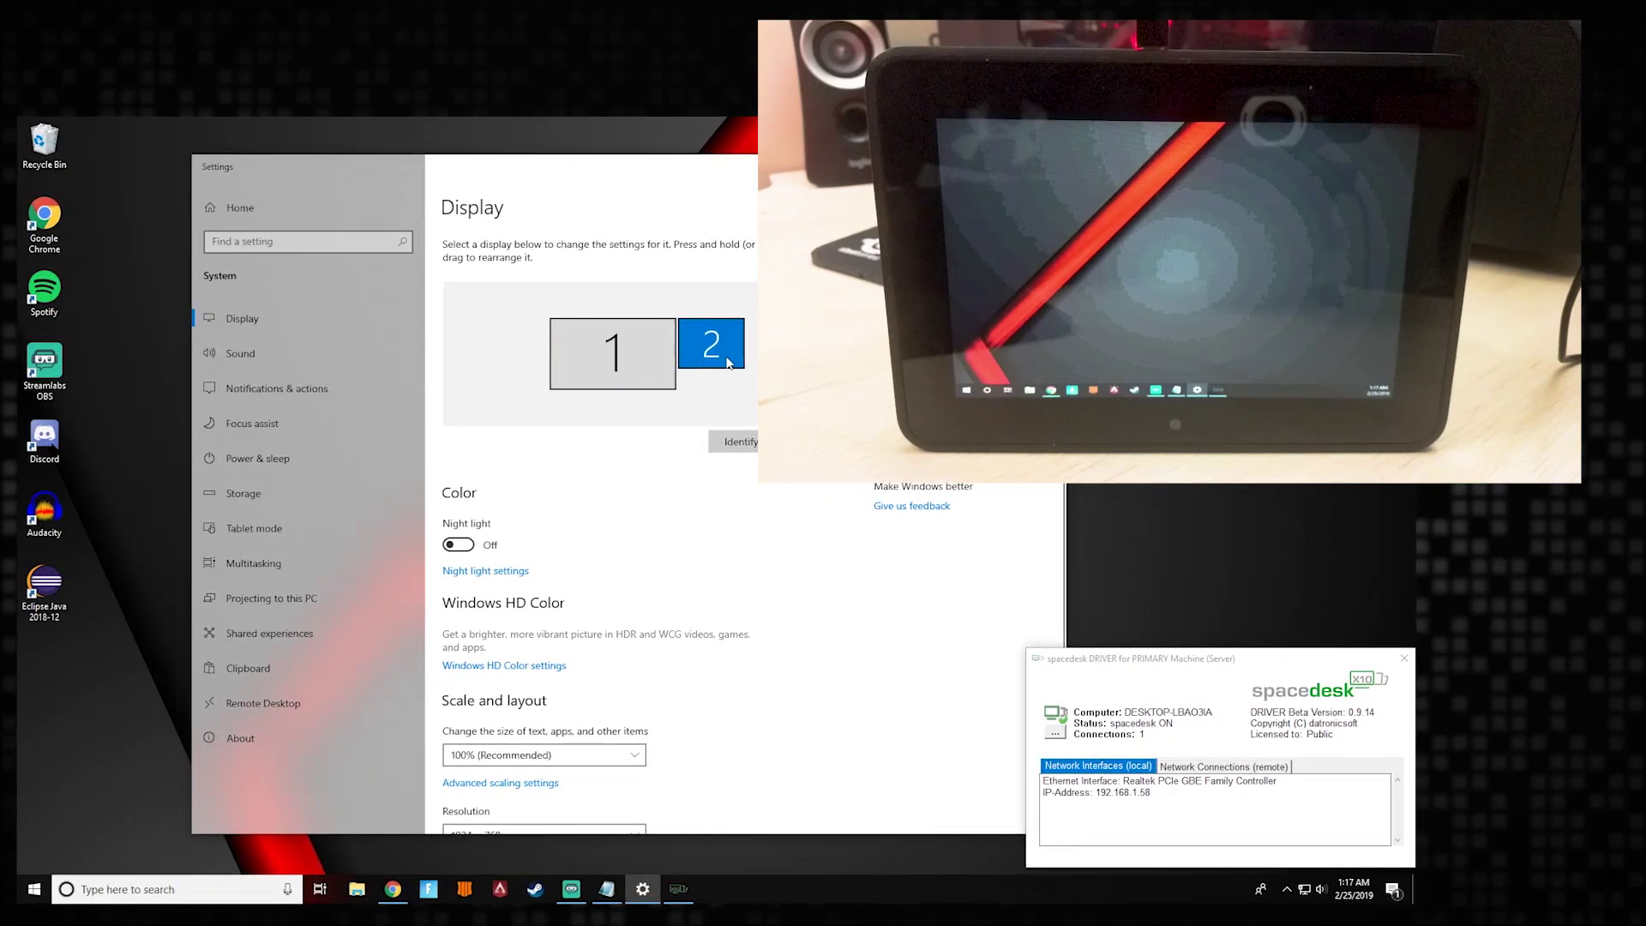
left_click_drag(720, 370, 719, 375)
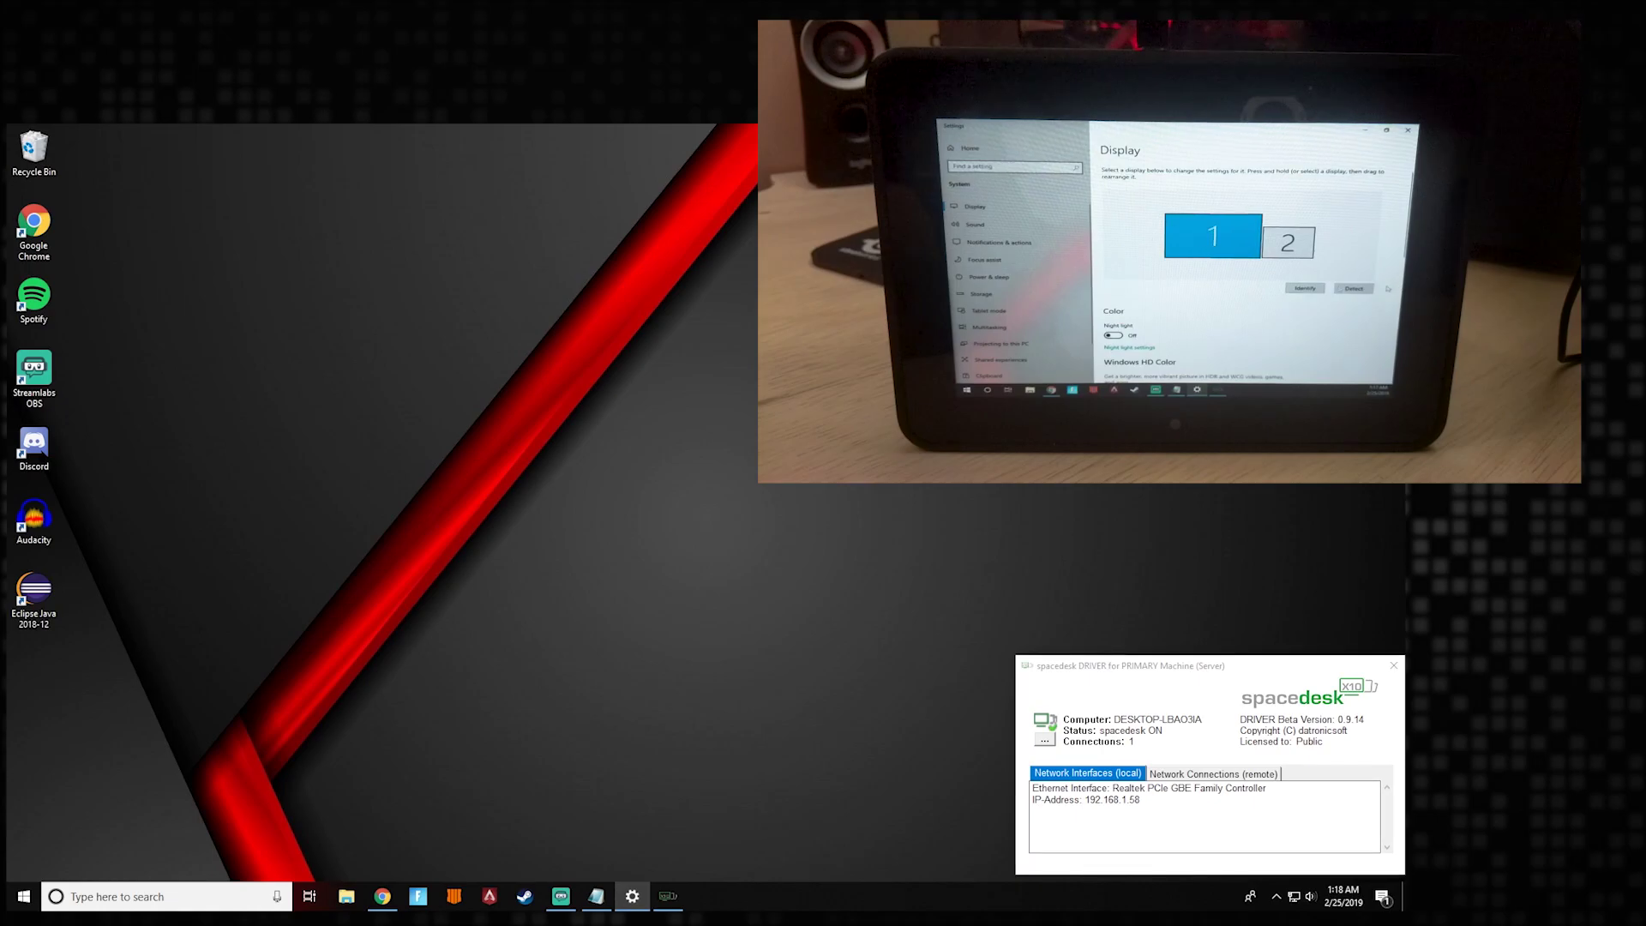
Search Windows for hwinfo and launch HWiNFO64.
left_click(218, 898)
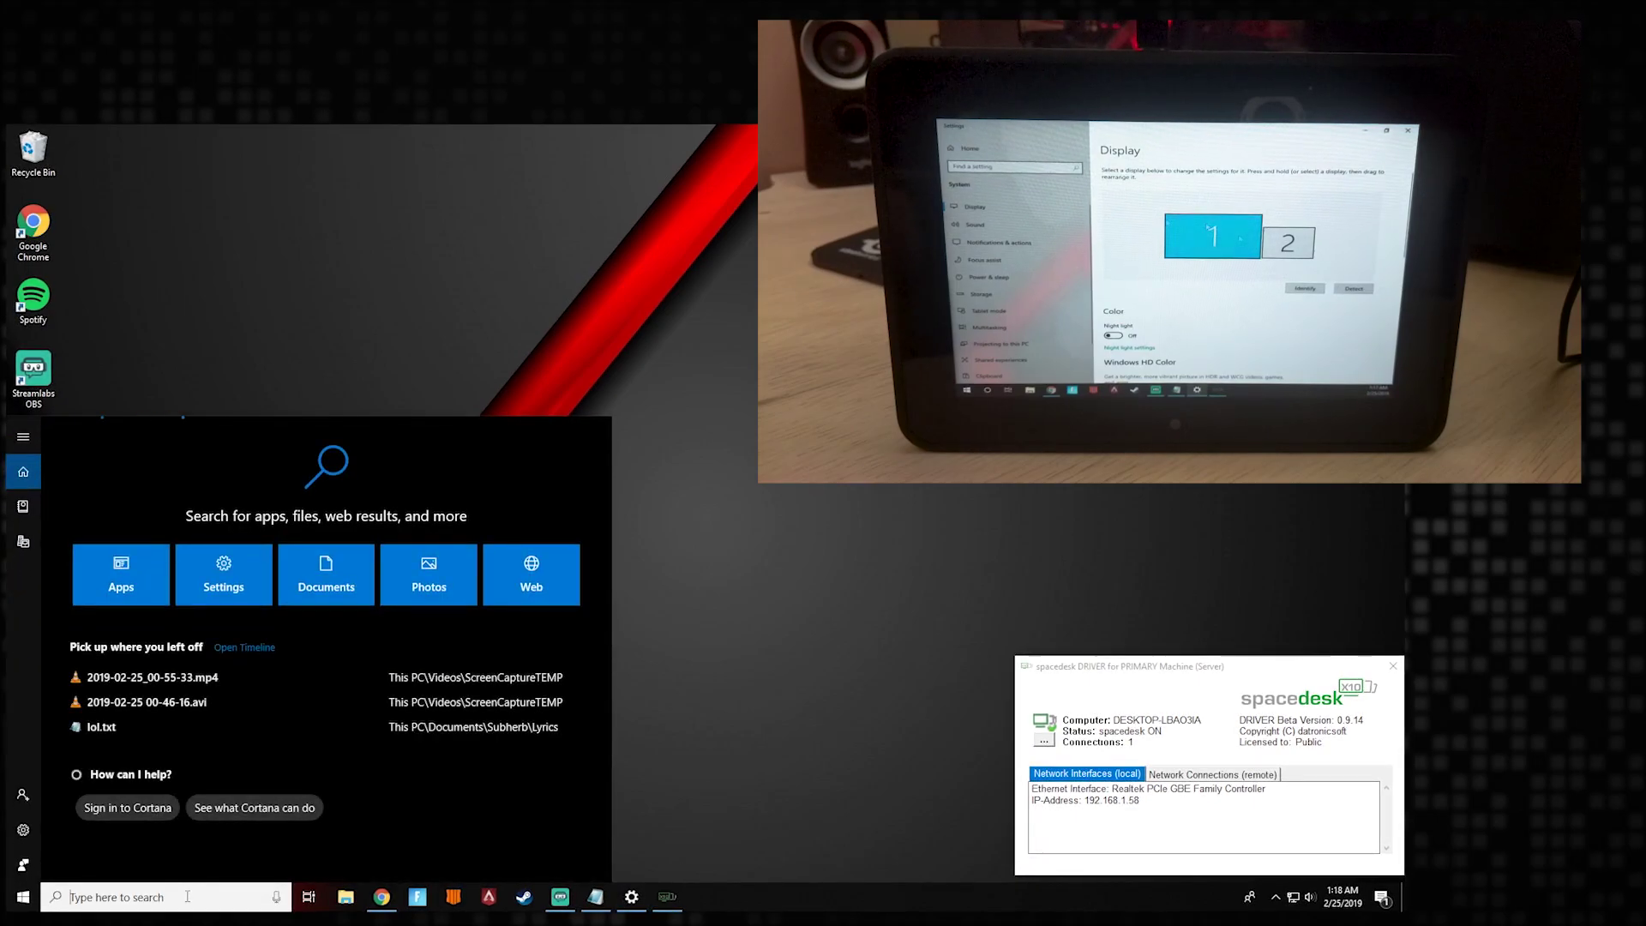
type("hwinfo")
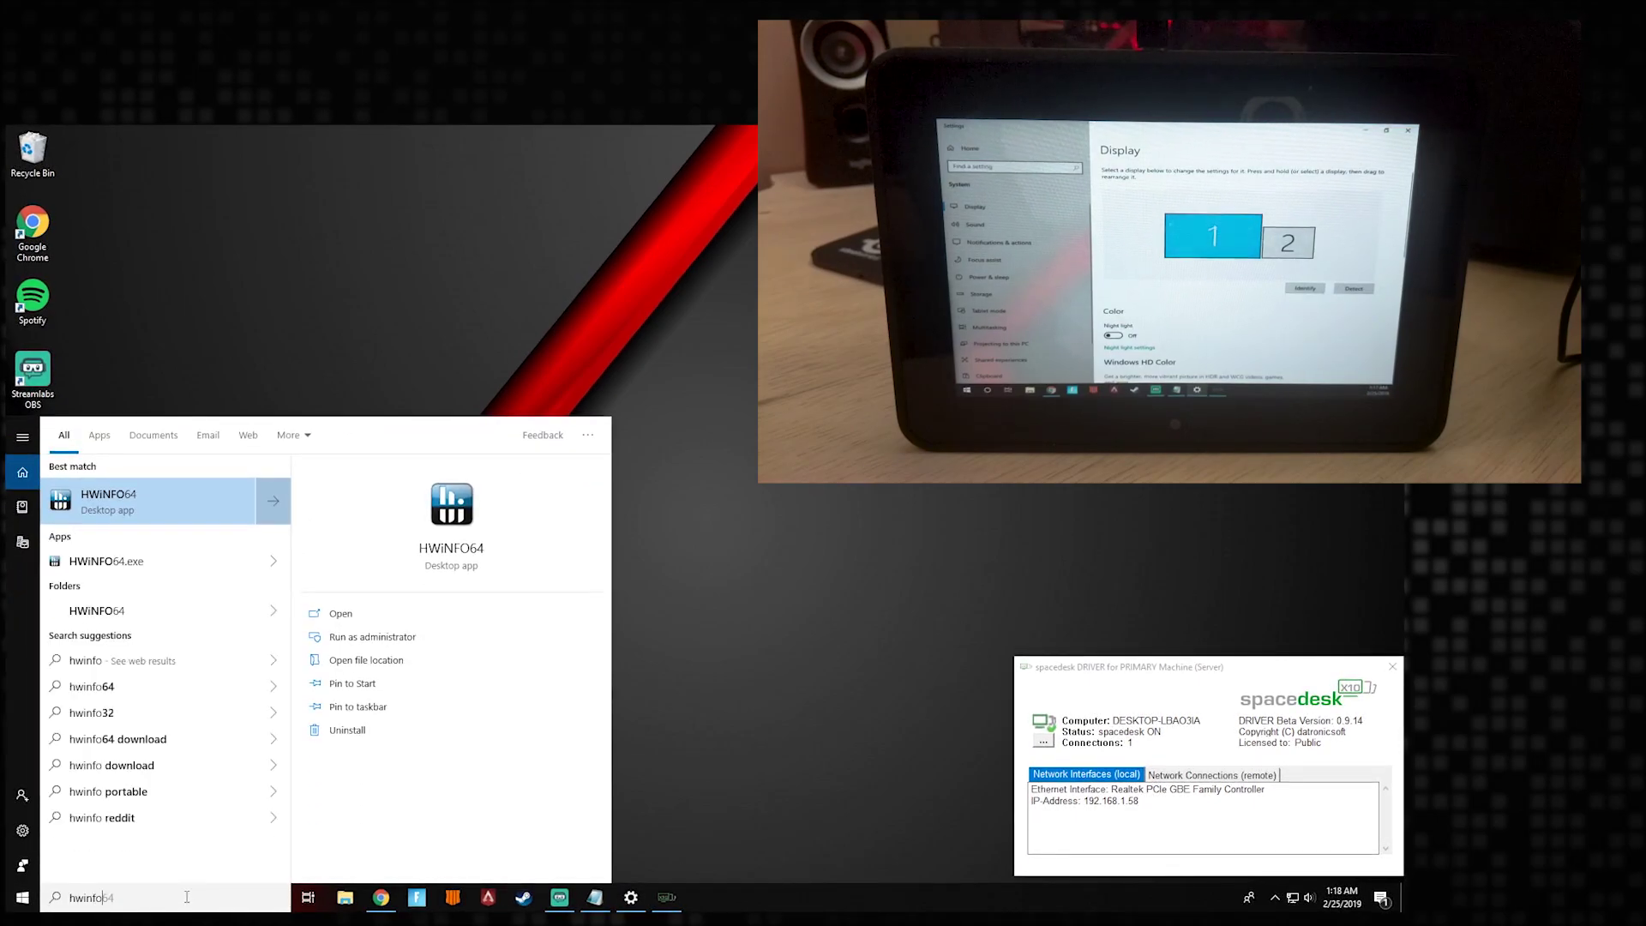
key("Return")
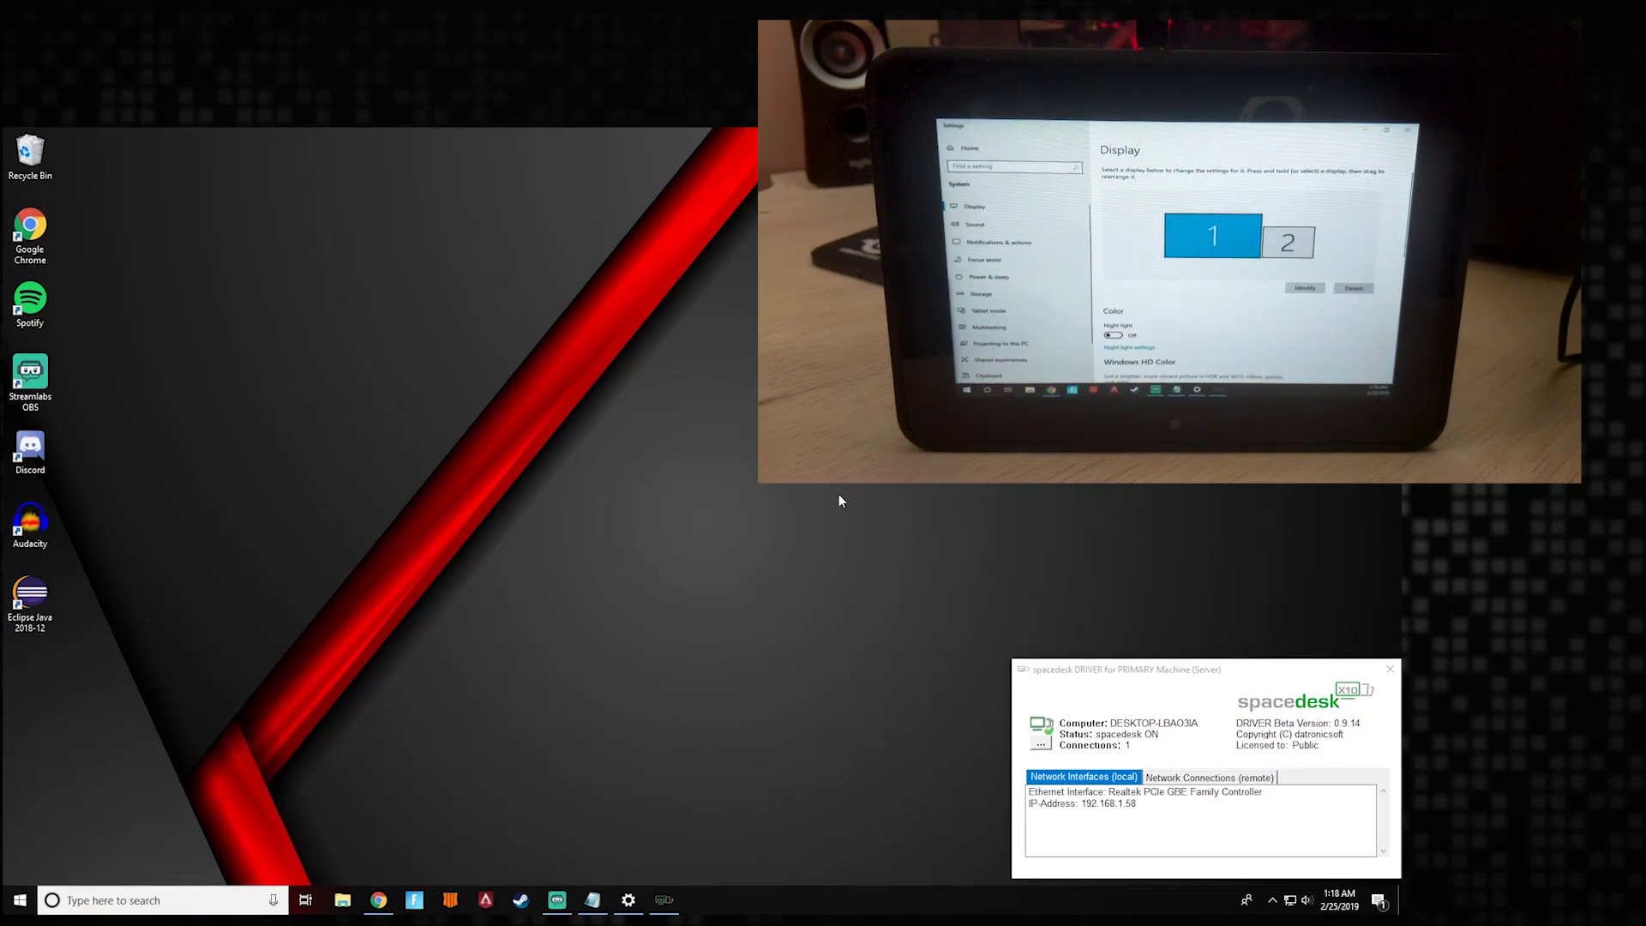
Dismiss HWiNFO's update prompt, drag Sensor Status to the tablet, and close the spacedesk window.
left_click(737, 578)
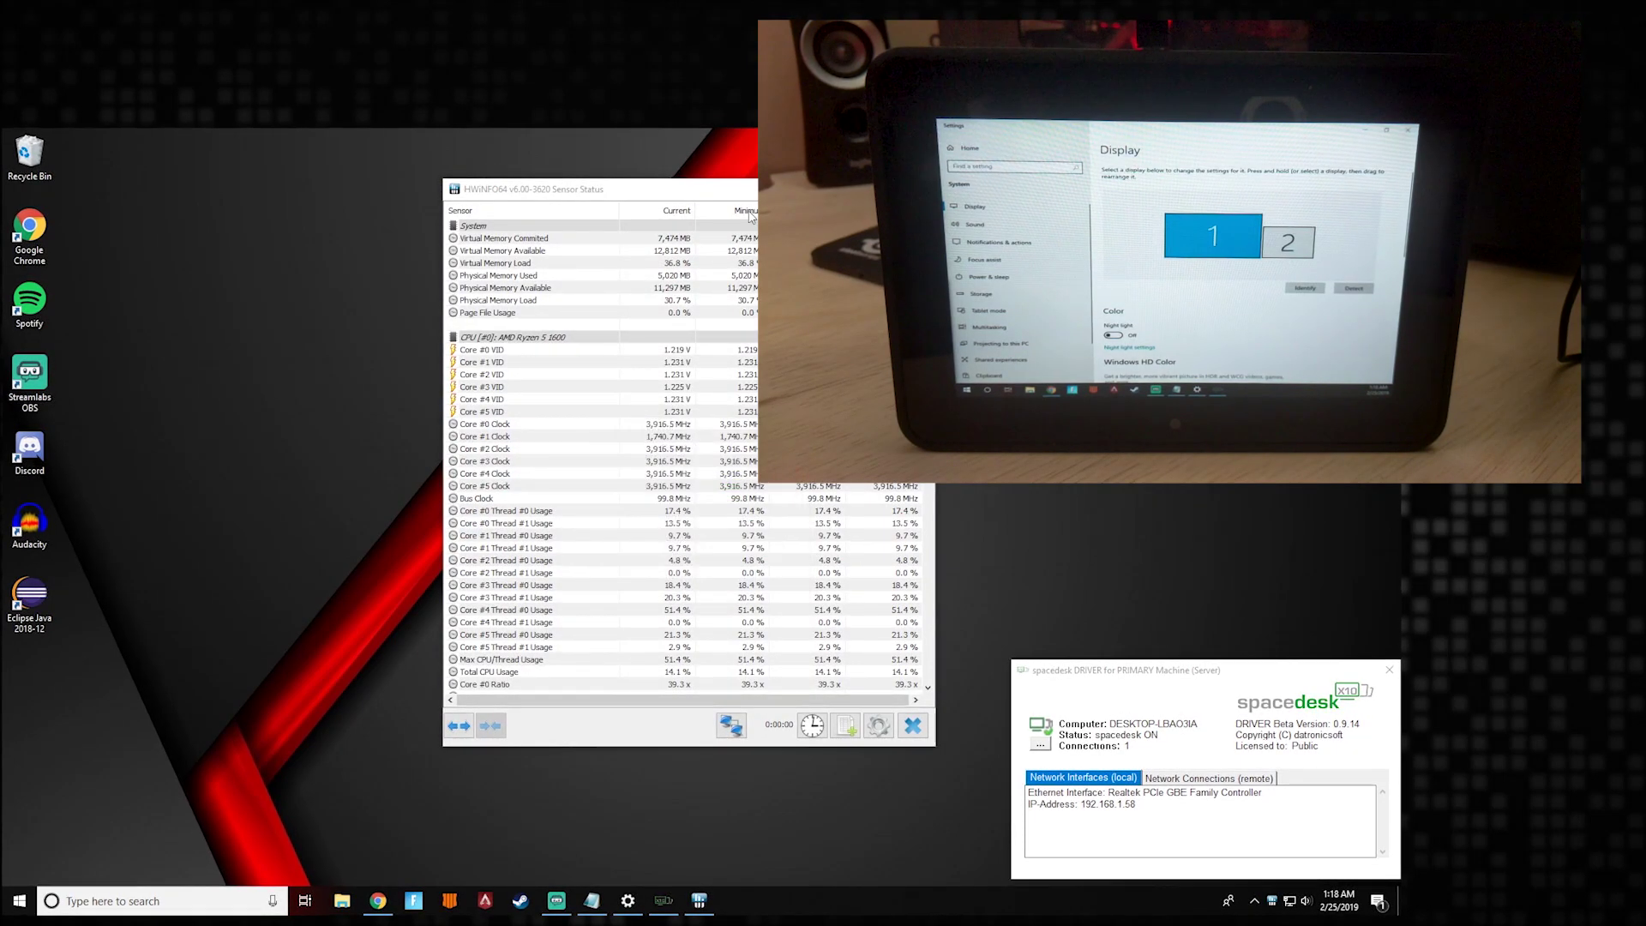
left_click_drag(540, 188, 1240, 585)
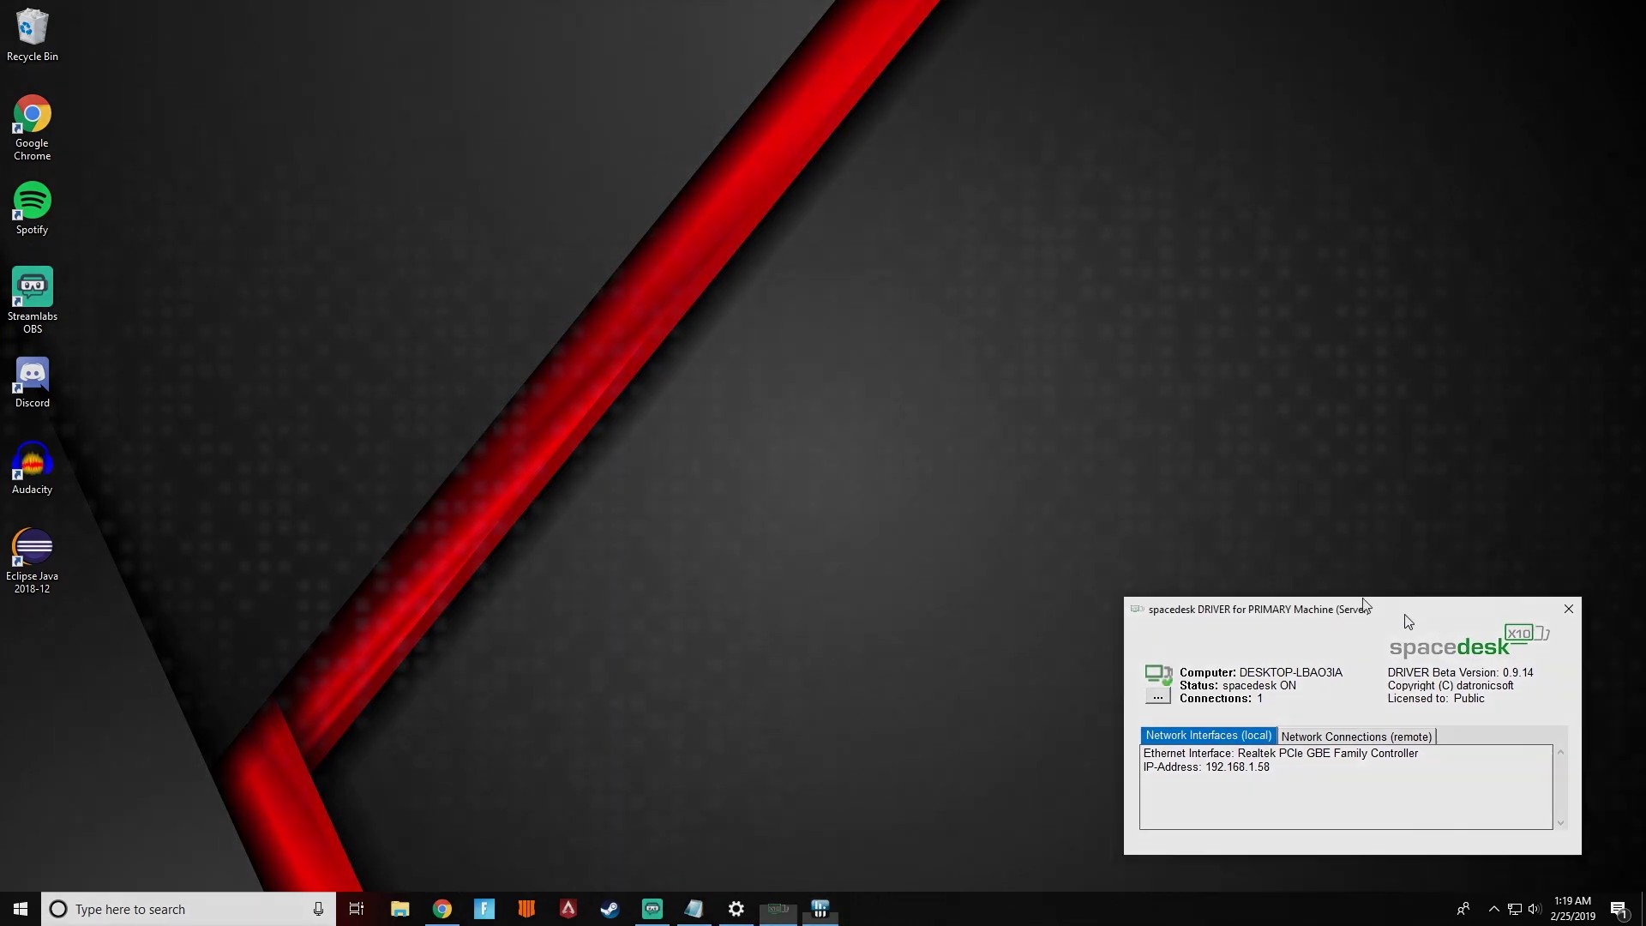
left_click(1137, 463)
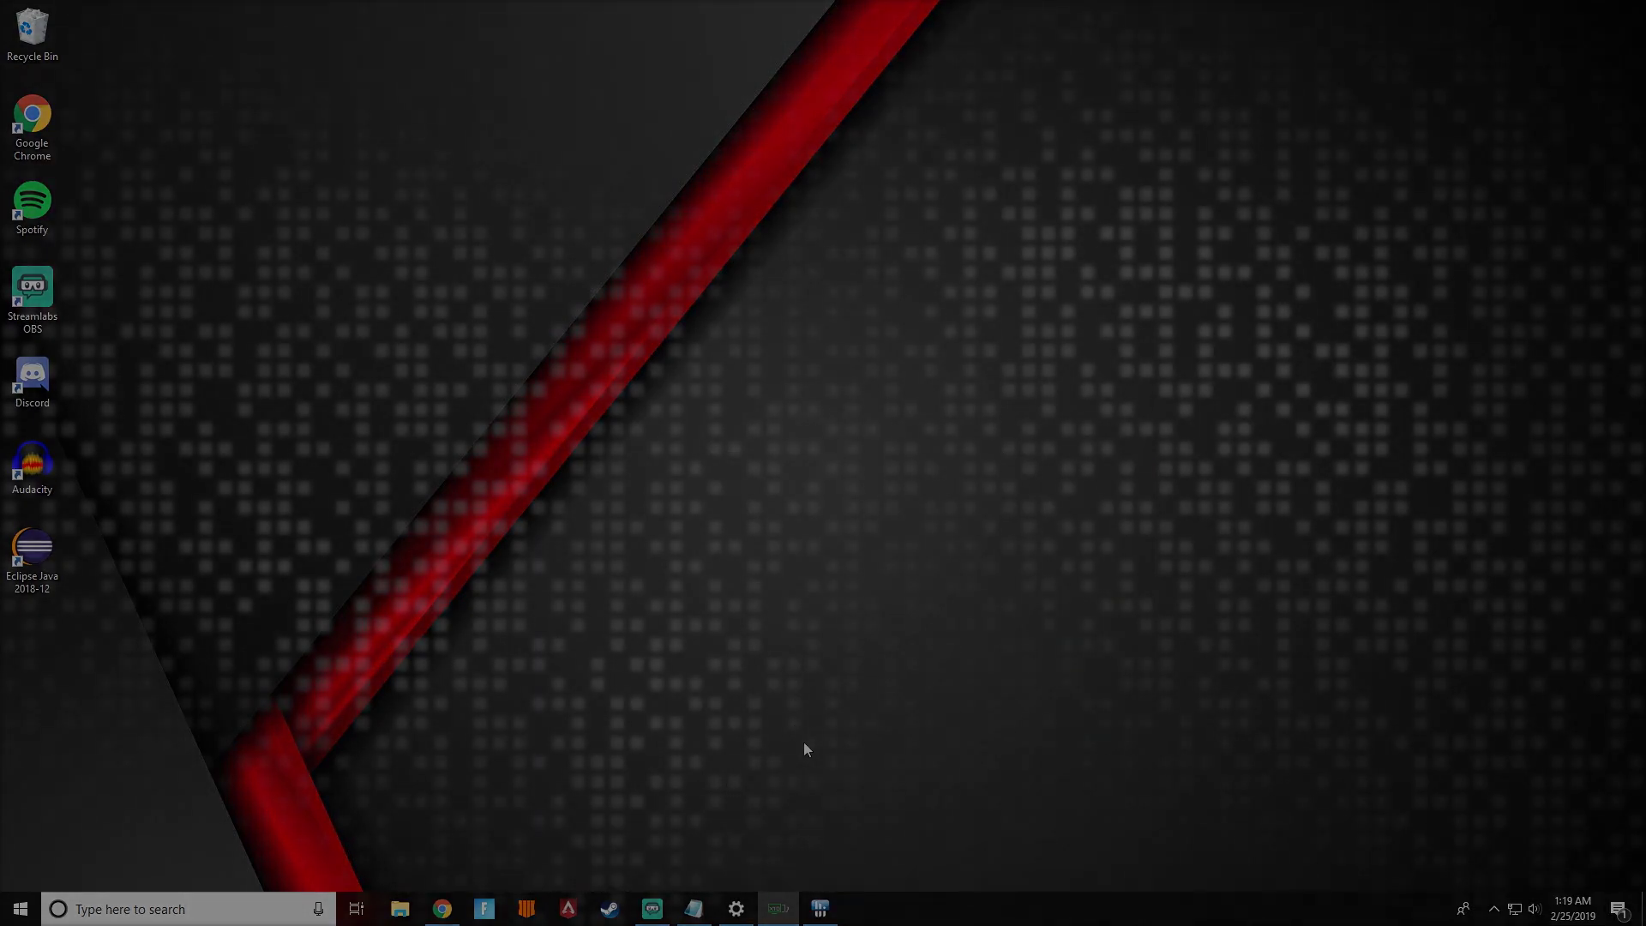